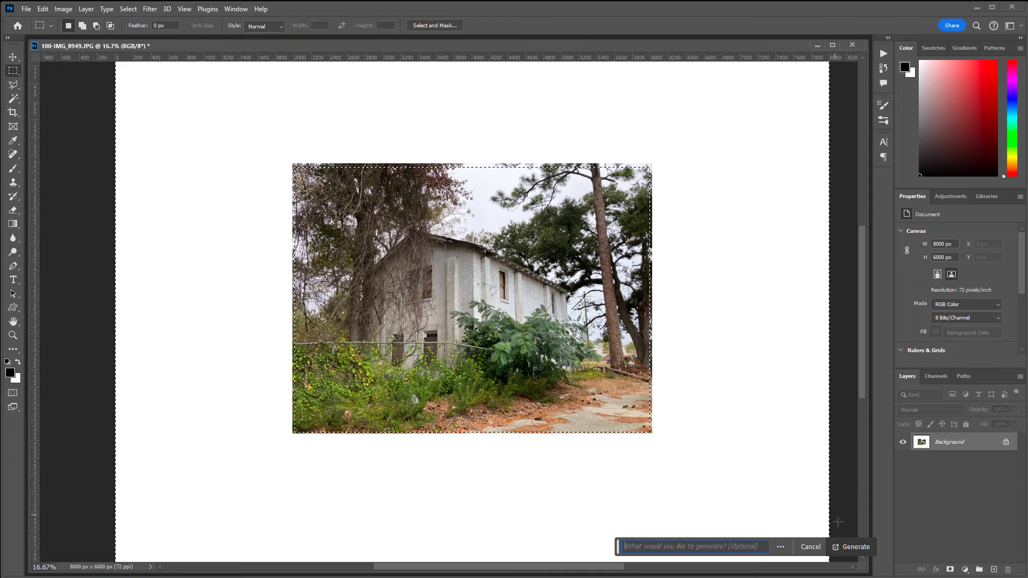
- Generative Fill the empty canvas, then the market building area, previewing the second and third variations
{"action": "left_click", "coordinate": [856, 547]}
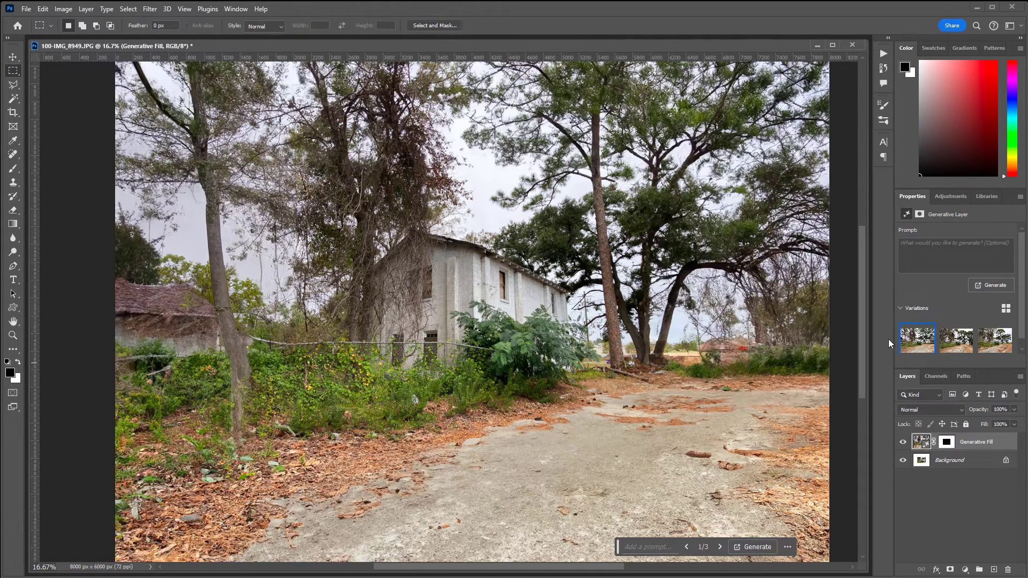
{"action": "left_click", "coordinate": [948, 342]}
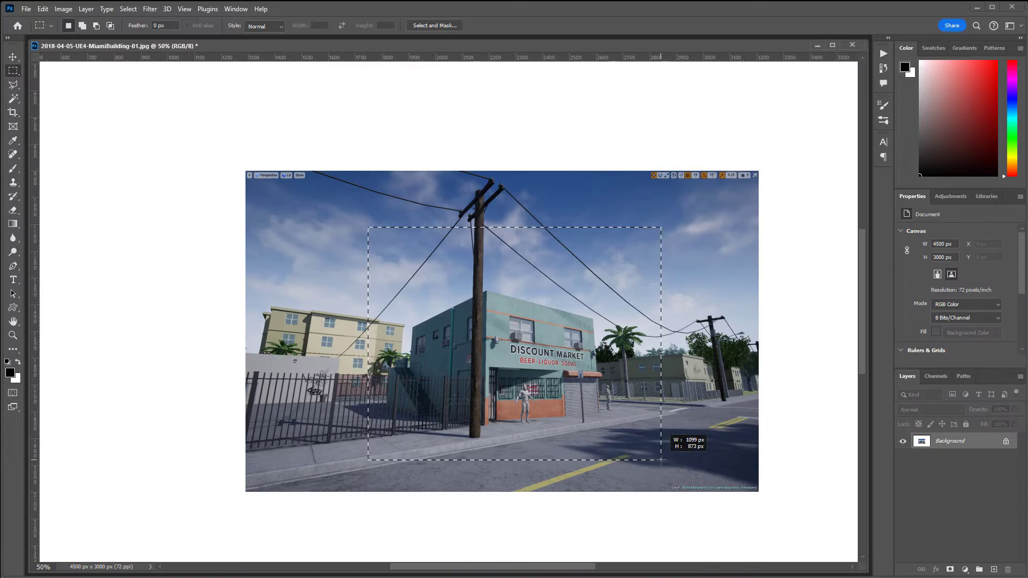
{"action": "left_click_drag", "start_coordinate": [659, 469], "coordinate": [668, 464]}
{"action": "left_click", "coordinate": [833, 547]}
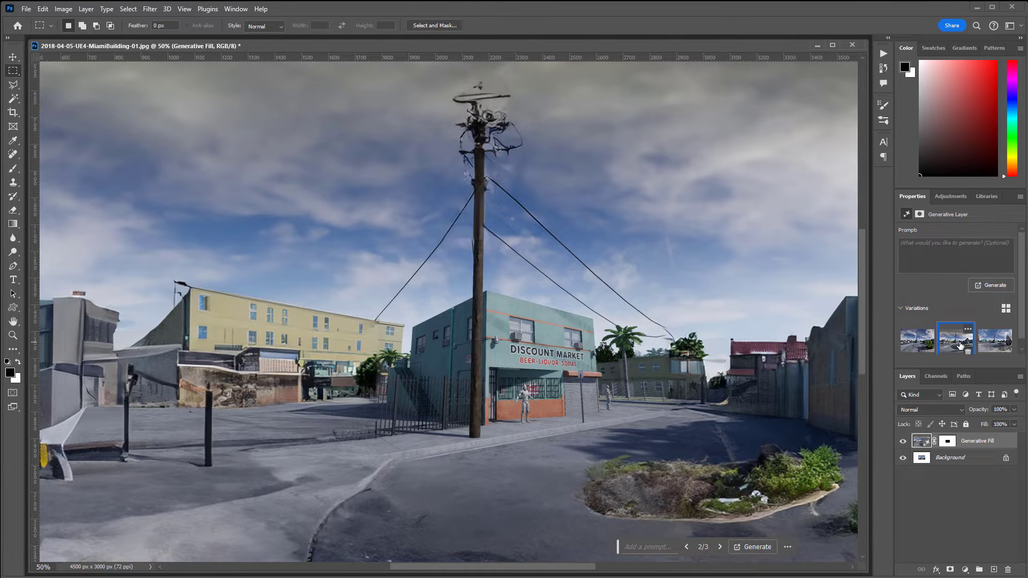
{"action": "left_click", "coordinate": [992, 342]}
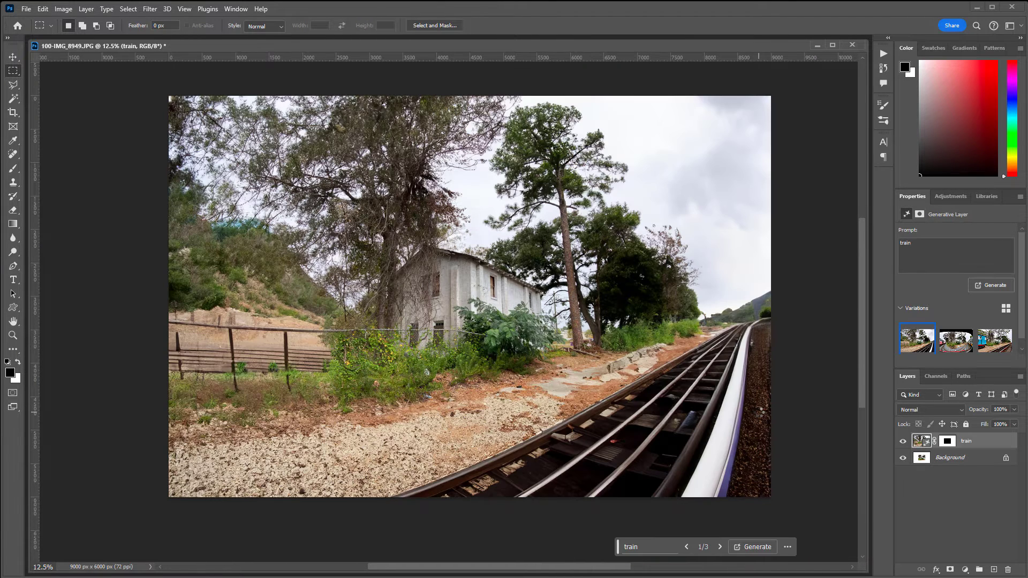
- Compare the train and overhead-wire variations, then outline an area across the dirt road
{"action": "left_click", "coordinate": [950, 345]}
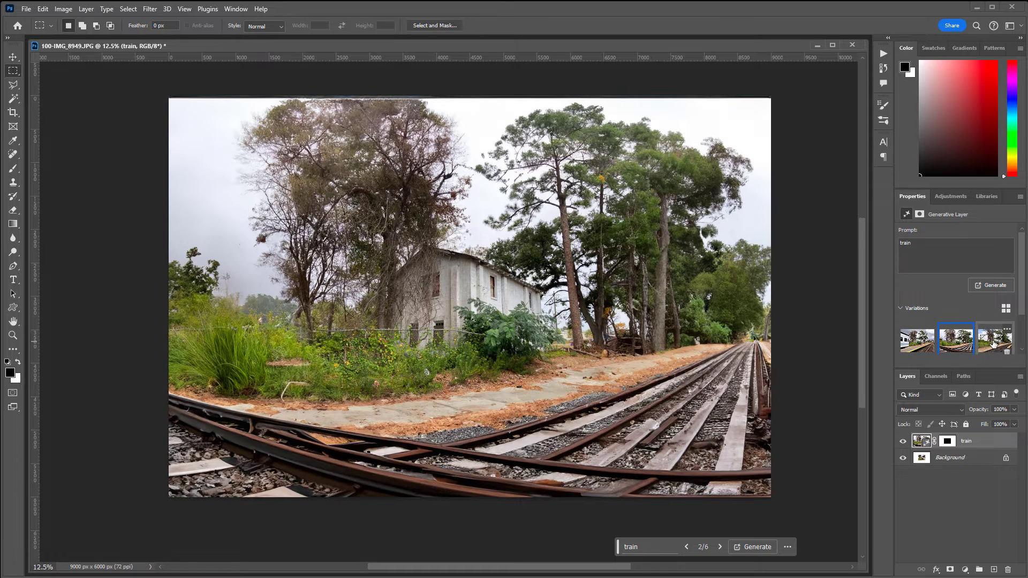
{"action": "left_click", "coordinate": [993, 344]}
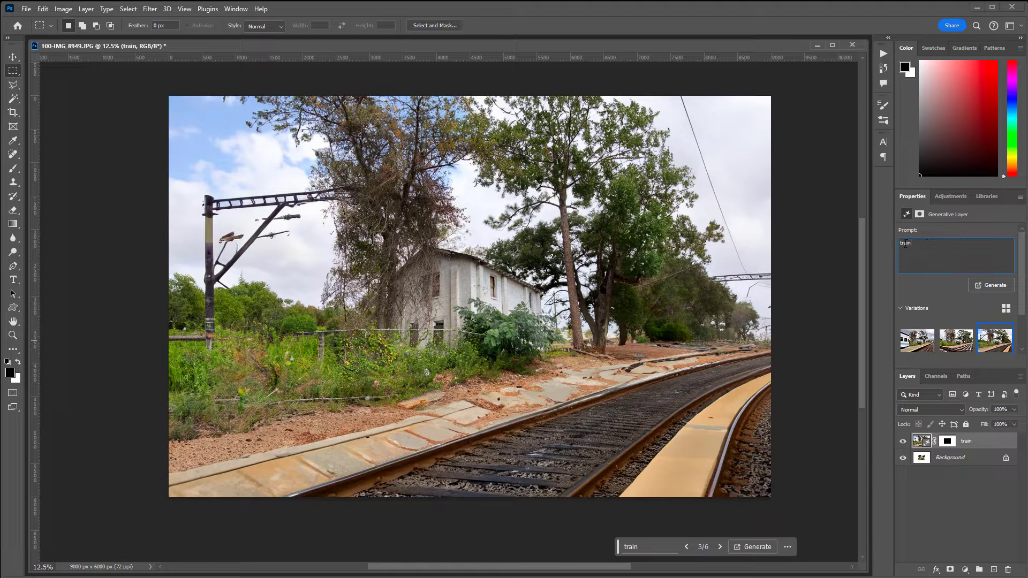
{"action": "mouse_move", "coordinate": [583, 358]}
{"action": "left_mouse_down"}
{"action": "mouse_move", "coordinate": [412, 421]}
{"action": "mouse_move", "coordinate": [429, 481]}
{"action": "mouse_move", "coordinate": [621, 471]}
{"action": "mouse_move", "coordinate": [680, 410]}
{"action": "mouse_move", "coordinate": [657, 380]}
{"action": "mouse_move", "coordinate": [574, 366]}
{"action": "left_mouse_up"}
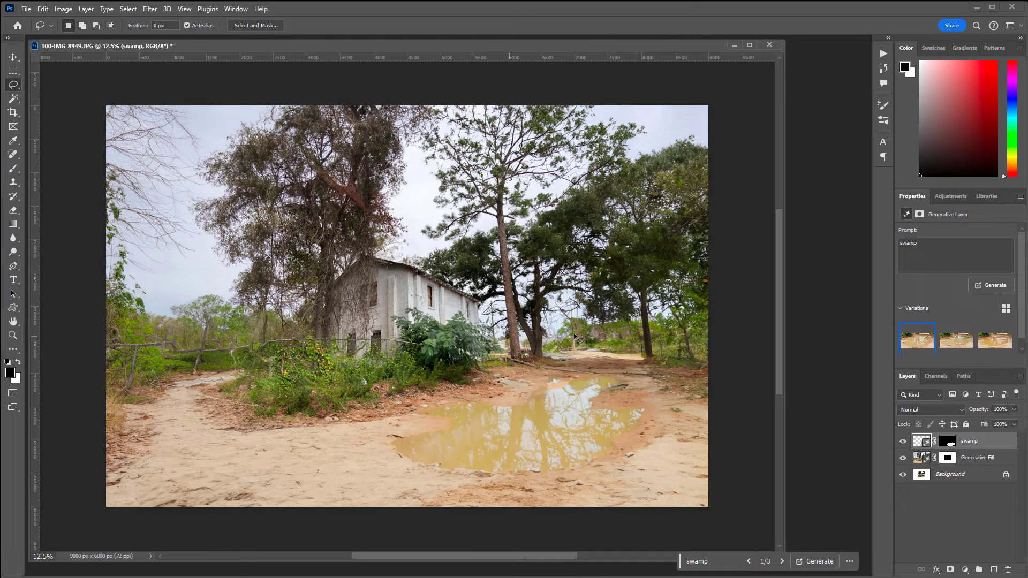
- Choose the muddy reflective pool on the road and the rusty red-and-white truck beside the house
{"action": "left_click", "coordinate": [956, 338]}
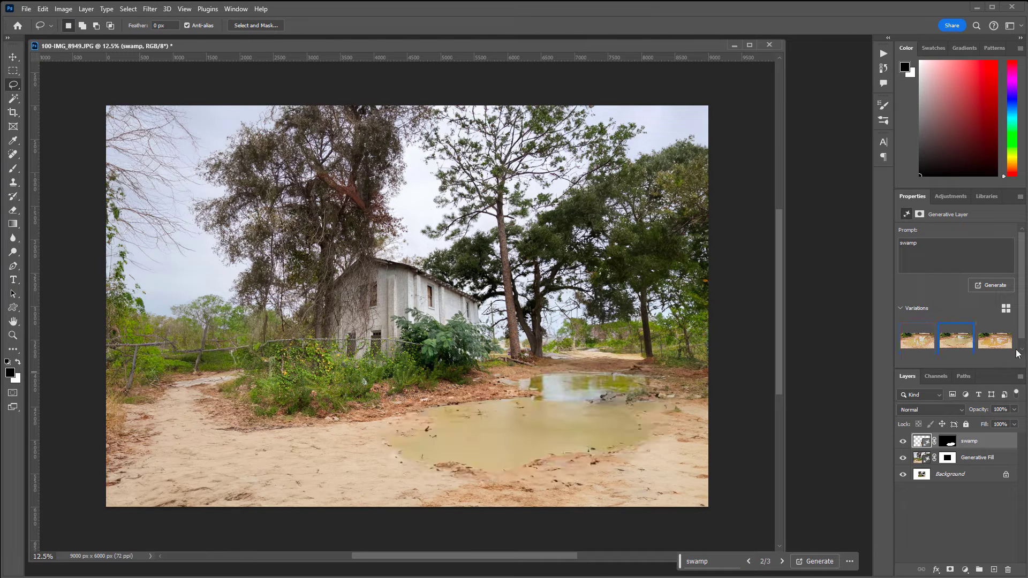
{"action": "left_click", "coordinate": [995, 339]}
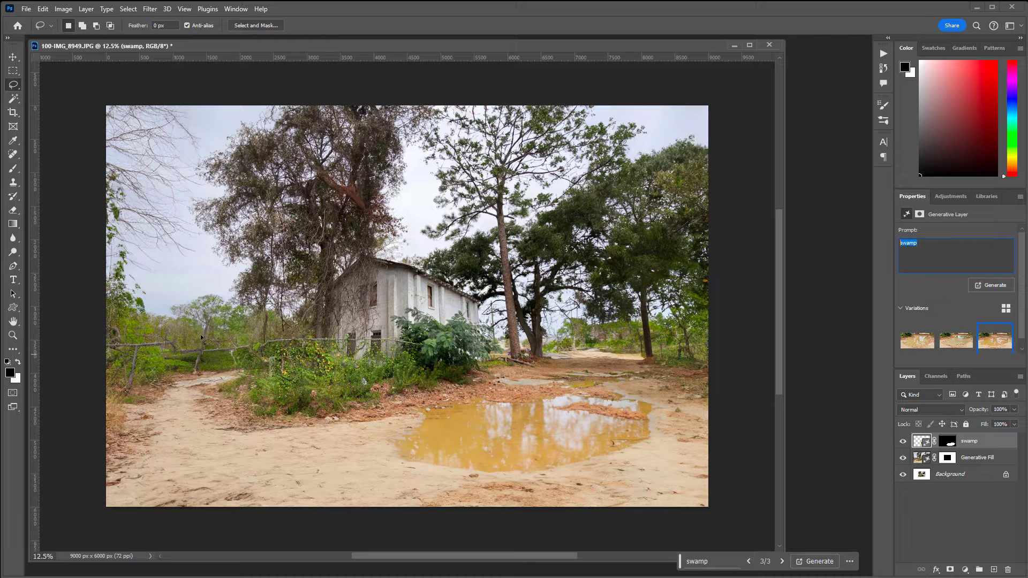
{"action": "mouse_move", "coordinate": [185, 305]}
{"action": "left_mouse_down"}
{"action": "mouse_move", "coordinate": [144, 325]}
{"action": "mouse_move", "coordinate": [124, 394]}
{"action": "mouse_move", "coordinate": [172, 422]}
{"action": "mouse_move", "coordinate": [238, 421]}
{"action": "mouse_move", "coordinate": [279, 393]}
{"action": "mouse_move", "coordinate": [283, 350]}
{"action": "mouse_move", "coordinate": [255, 307]}
{"action": "mouse_move", "coordinate": [185, 306]}
{"action": "left_mouse_up"}
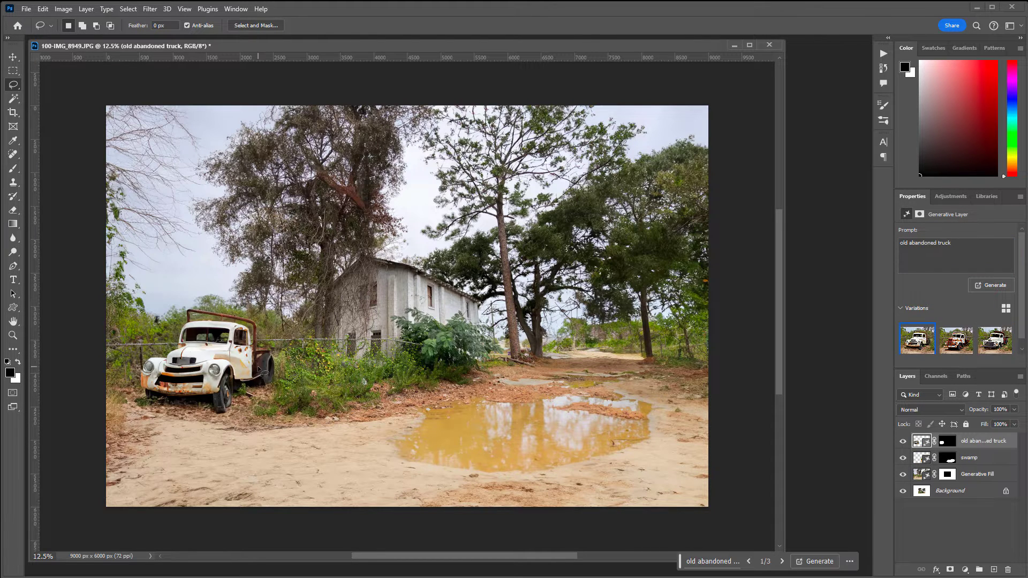
{"action": "left_click", "coordinate": [957, 343]}
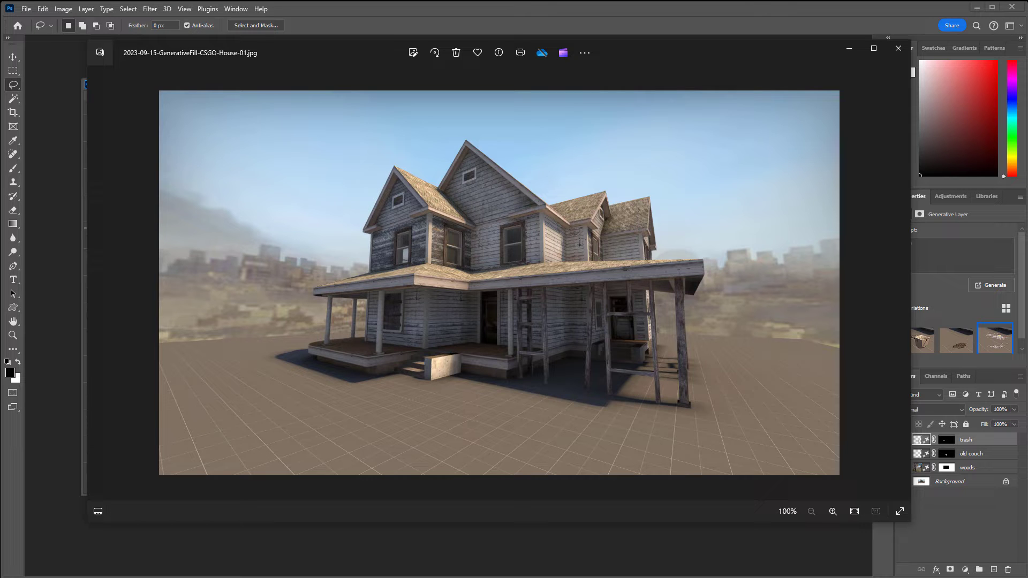
{"action": "key", "text": "Right"}
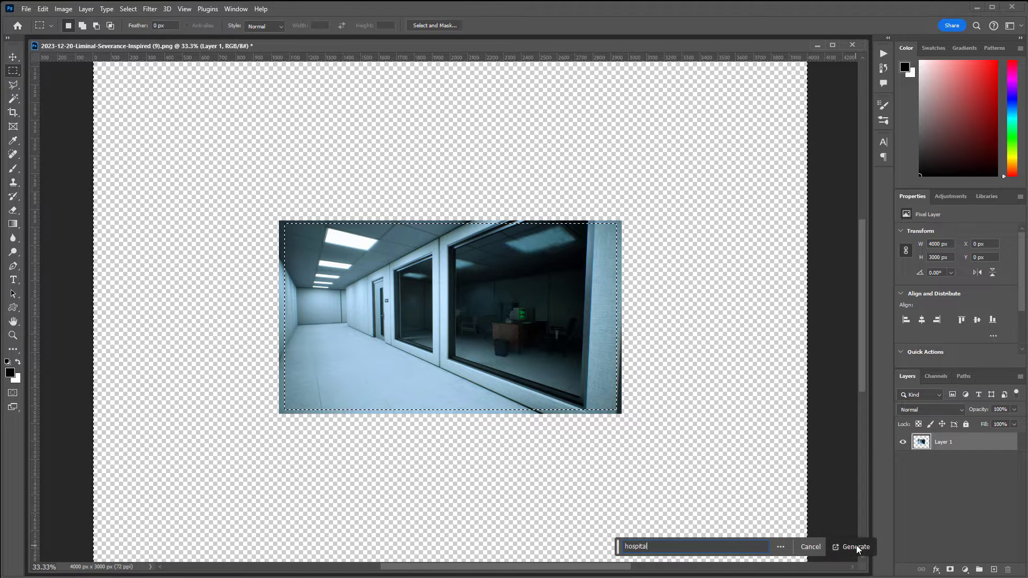
- Generate a 'hospital' fill around the corridor image and compare variations 2 and 3
{"action": "left_click", "coordinate": [855, 547]}
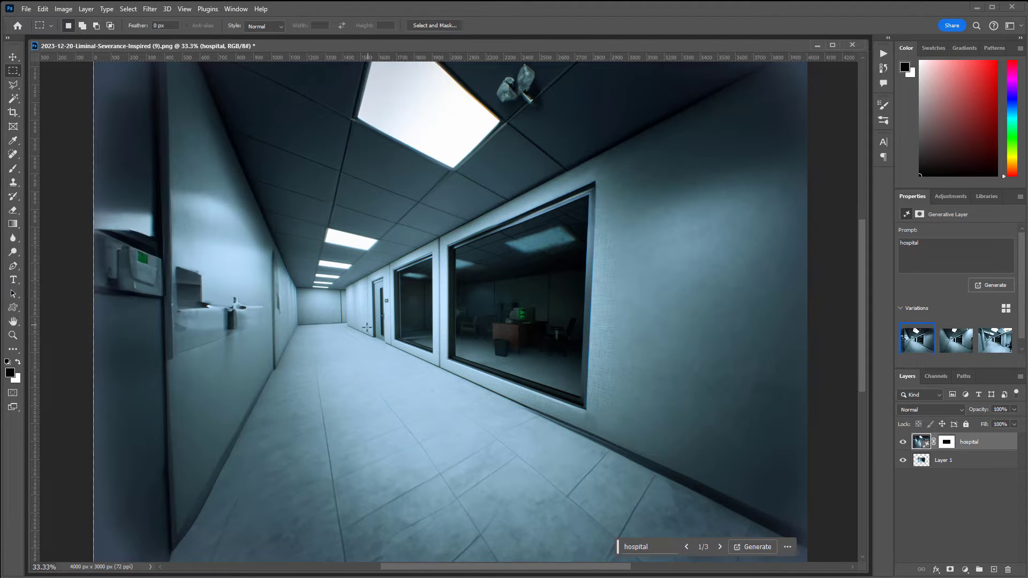
{"action": "left_click", "coordinate": [954, 348]}
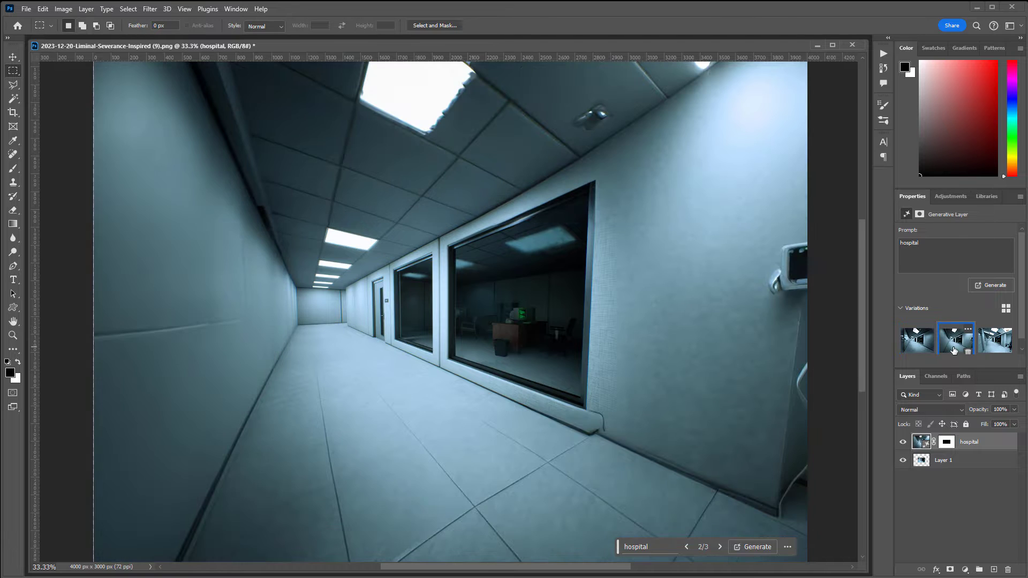
{"action": "left_click", "coordinate": [992, 350]}
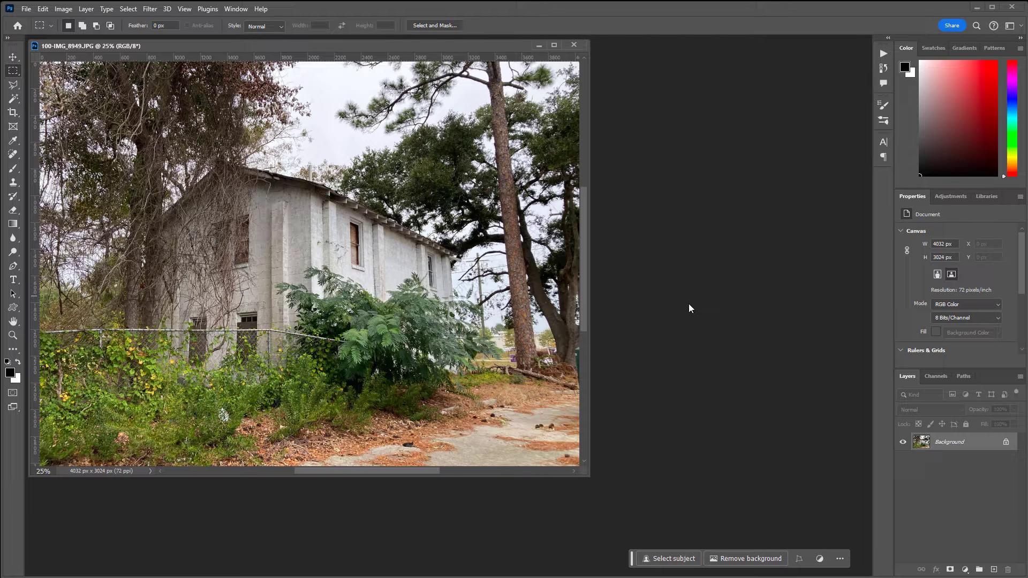
- In Image > Canvas Size, set width 8000 px and height 6000 px and confirm
{"action": "left_click", "coordinate": [63, 9]}
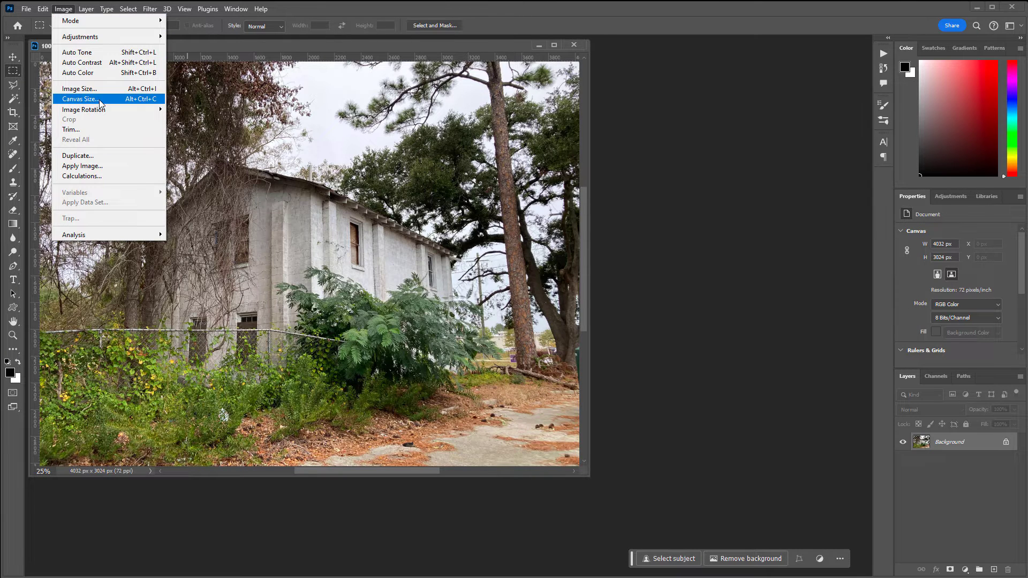
{"action": "left_click", "coordinate": [80, 99]}
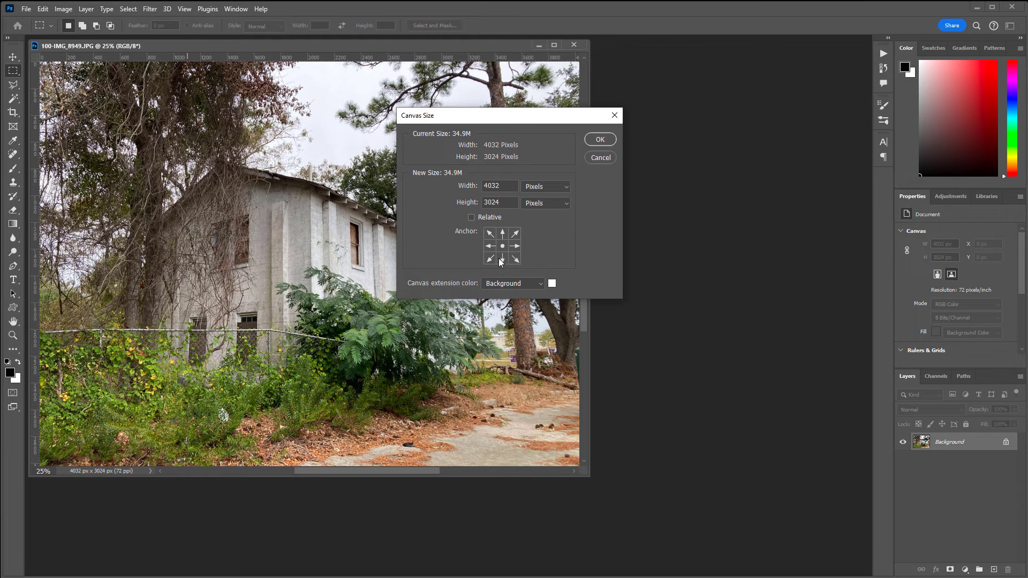
{"action": "double_click", "coordinate": [494, 188]}
{"action": "type", "text": "8000"}
{"action": "double_click", "coordinate": [499, 203]}
{"action": "type", "text": "6000"}
{"action": "left_click", "coordinate": [602, 139]}
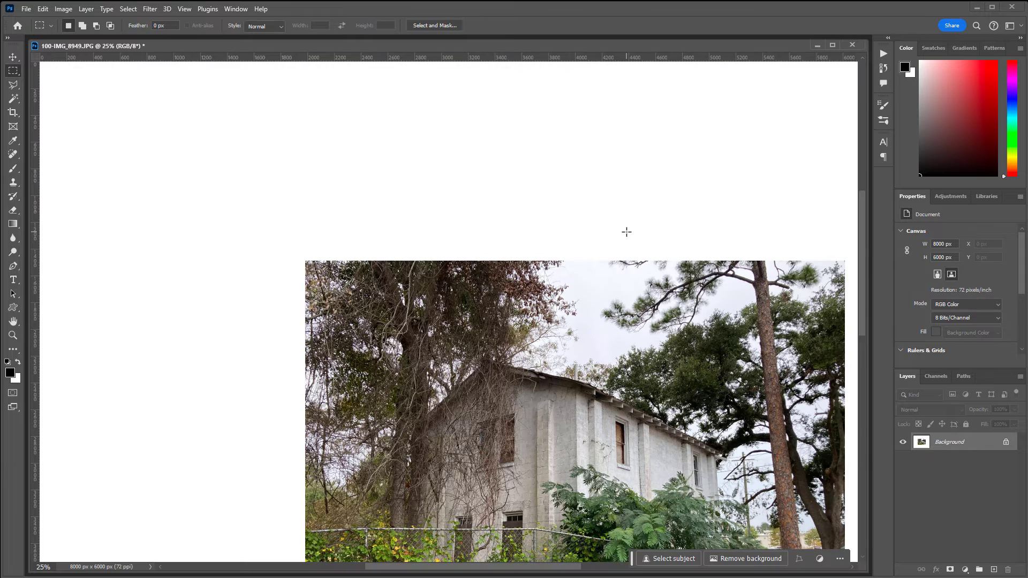
- Draw a Rectangular Marquee selection exactly over the original house photo on the zoomed-out canvas
{"action": "key", "text": "ctrl+minus"}
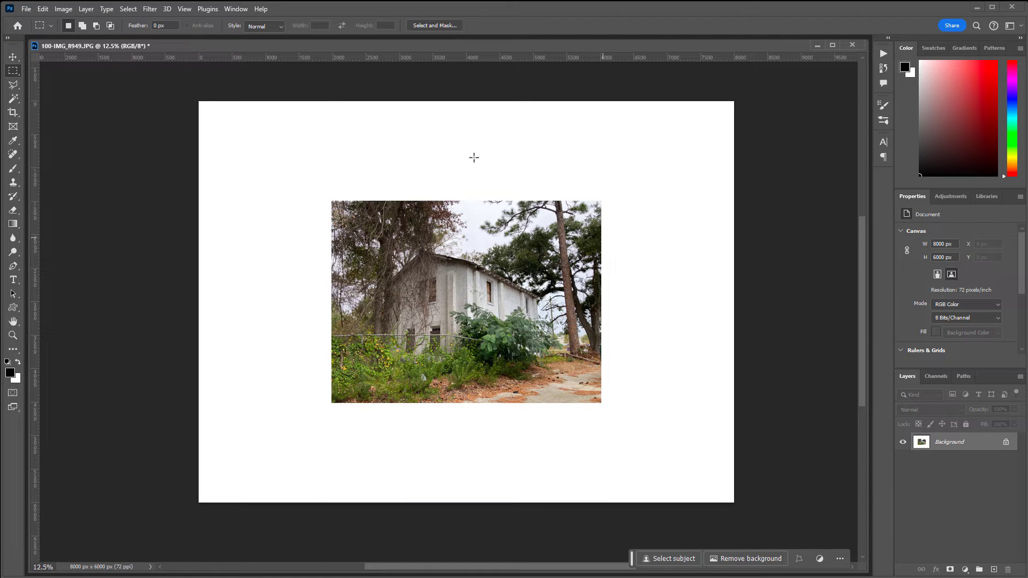
{"action": "right_click", "coordinate": [13, 71]}
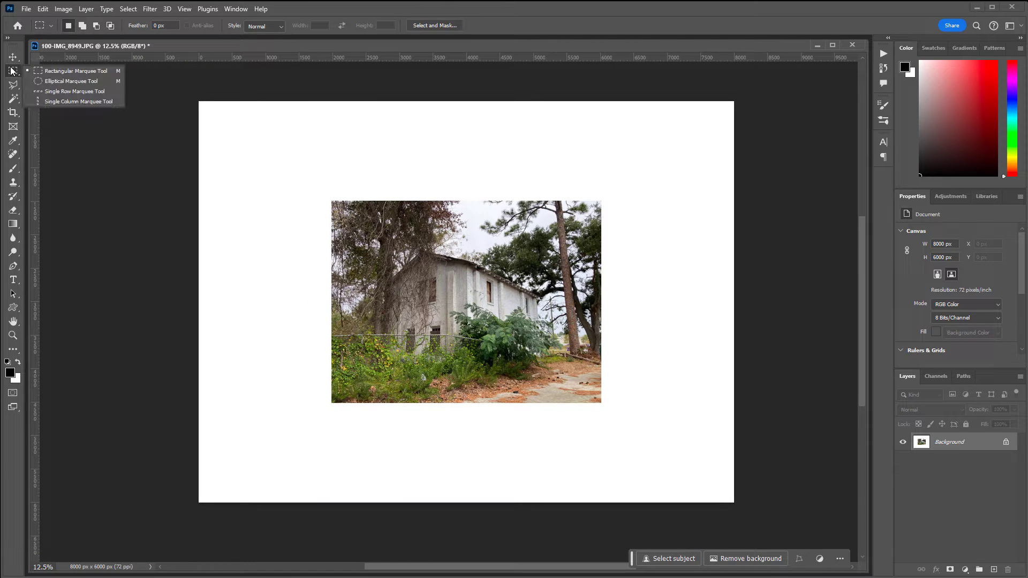
{"action": "left_click", "coordinate": [60, 71]}
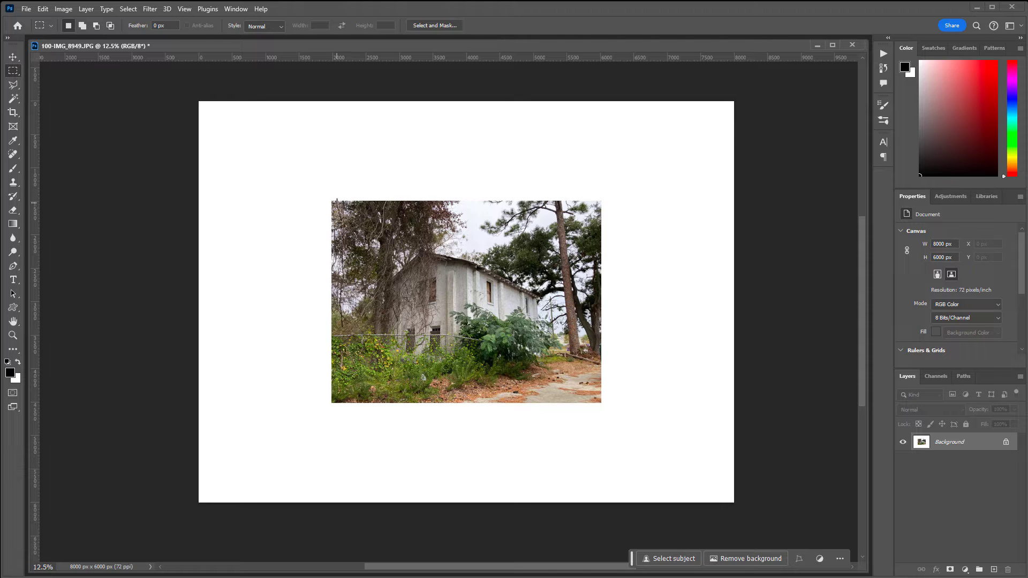
{"action": "left_click_drag", "start_coordinate": [333, 203], "coordinate": [600, 401]}
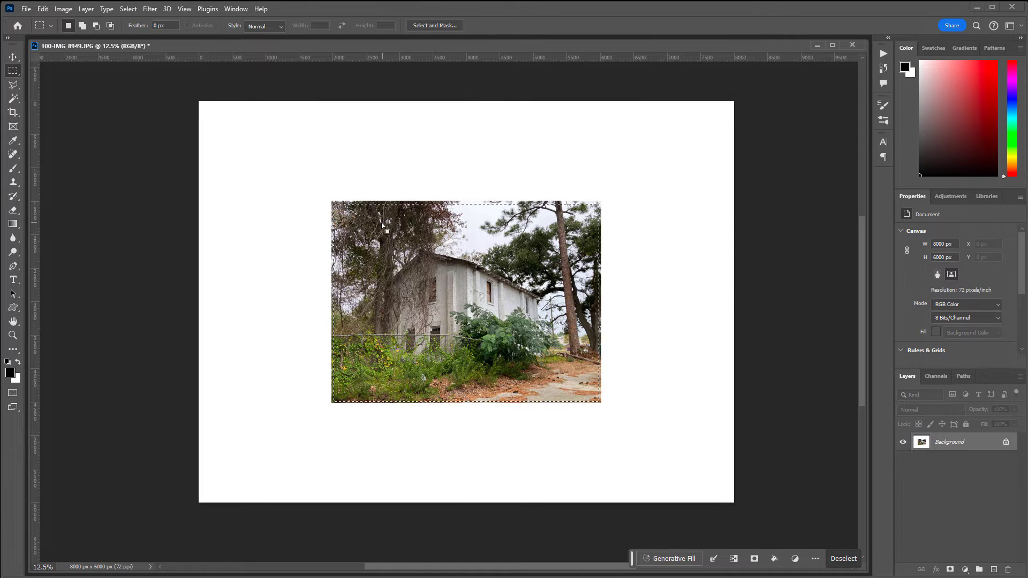
{"action": "key", "text": "ctrl+plus"}
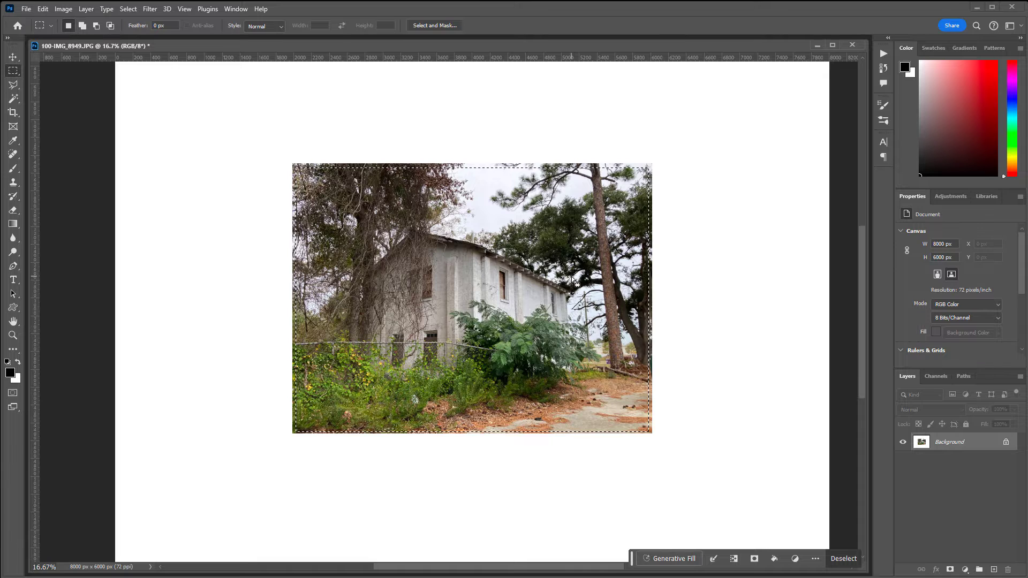
{"action": "left_click", "coordinate": [126, 10]}
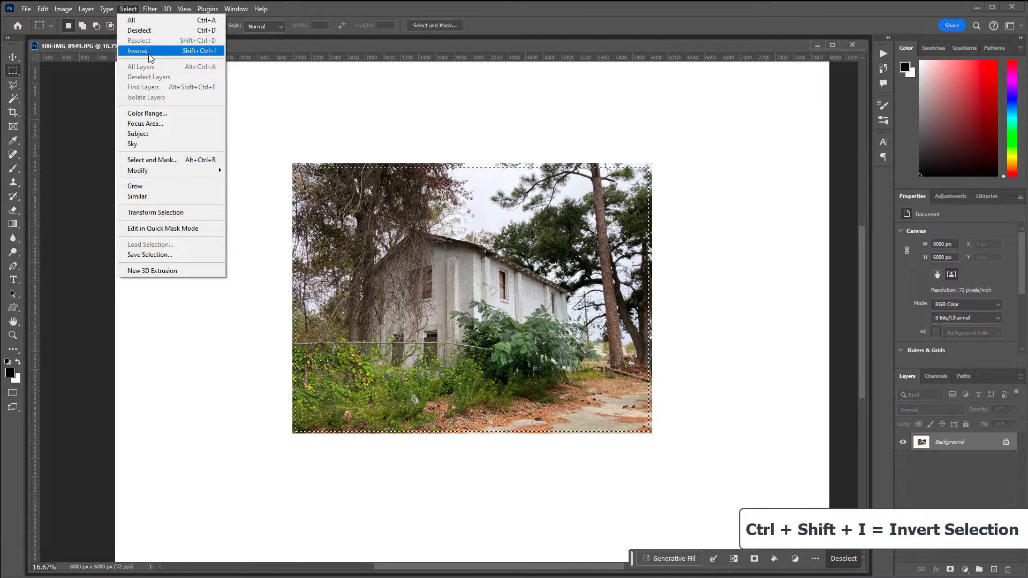
{"action": "left_click", "coordinate": [435, 72]}
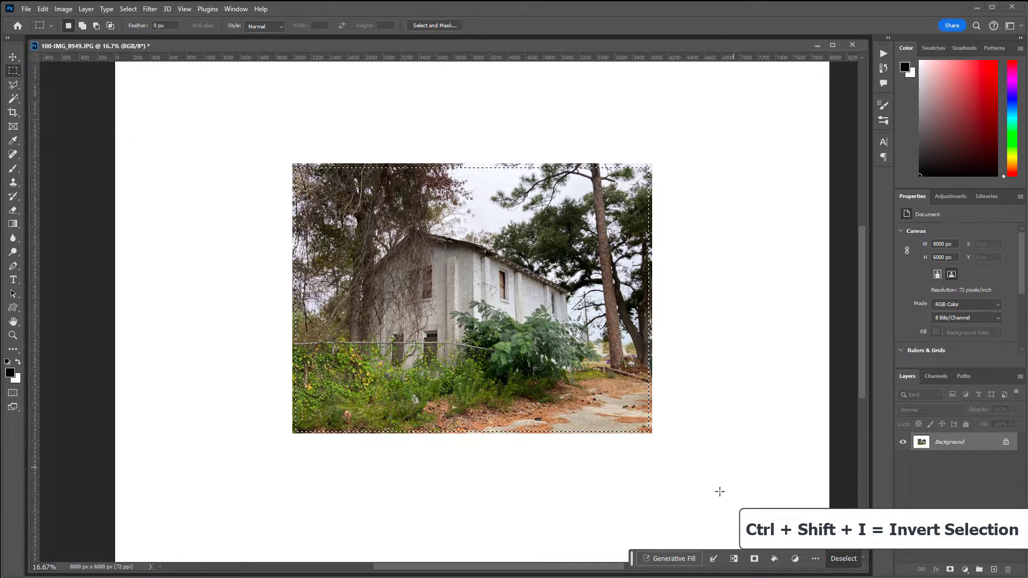
{"action": "mouse_move", "coordinate": [628, 559]}
{"action": "left_mouse_down"}
{"action": "mouse_move", "coordinate": [626, 534]}
{"action": "mouse_move", "coordinate": [602, 509]}
{"action": "mouse_move", "coordinate": [617, 547]}
{"action": "left_mouse_up"}
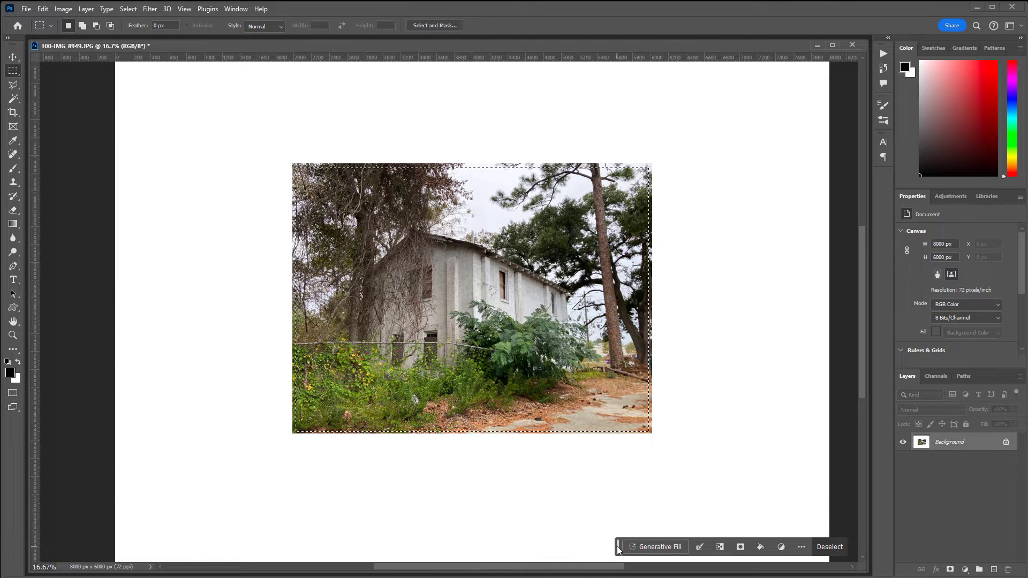
- Invert the selection to the white border and run Generative Fill with an empty prompt
{"action": "left_click", "coordinate": [721, 547]}
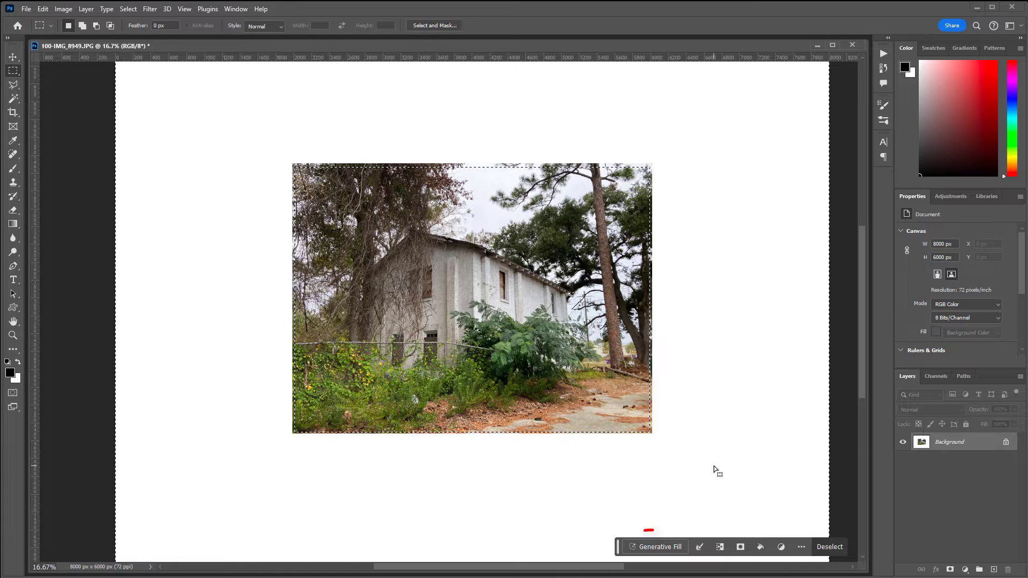
{"action": "left_click", "coordinate": [658, 552]}
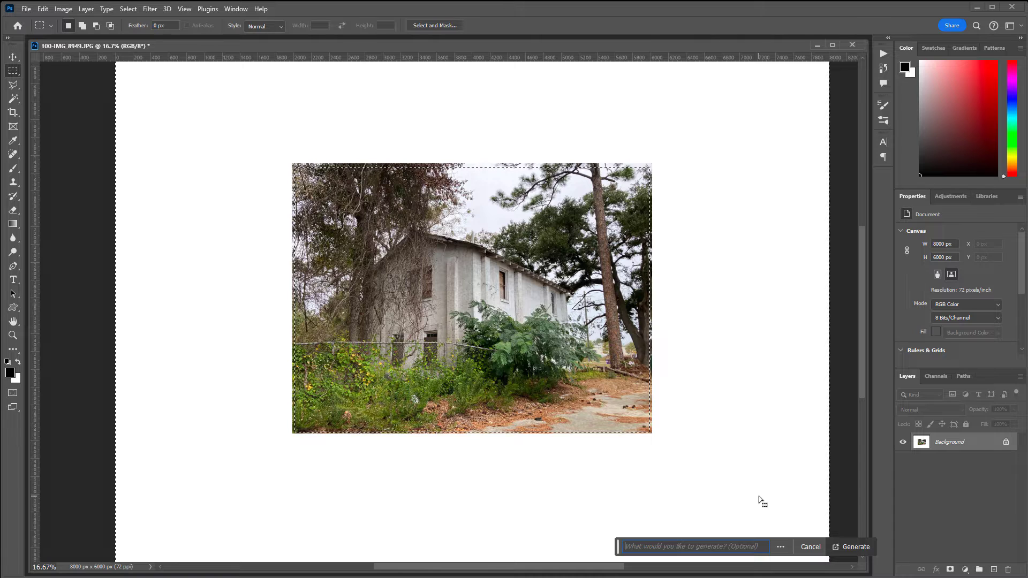
{"action": "left_click", "coordinate": [858, 549]}
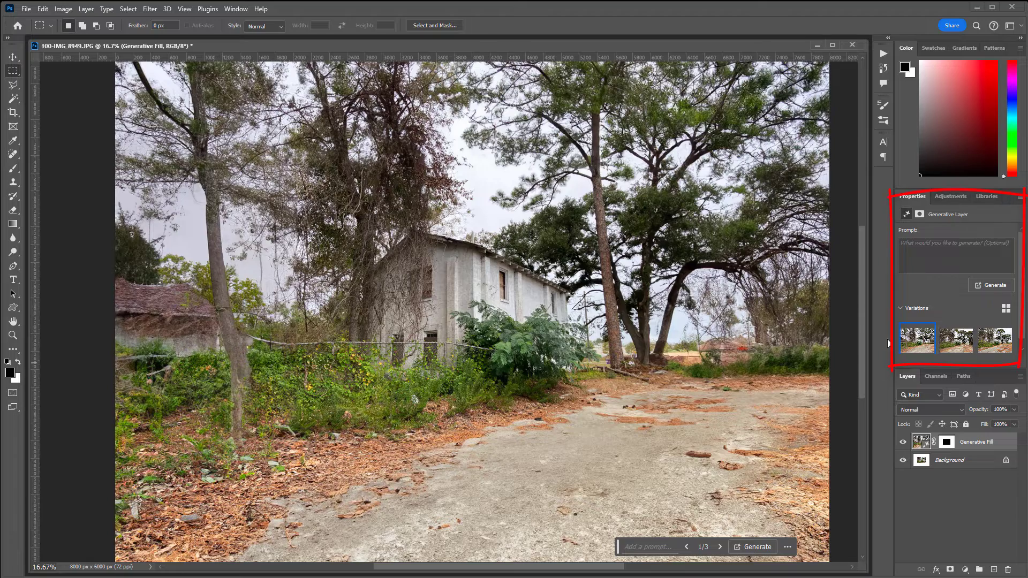
- Preview the third variation, regenerate a new batch, and compare its second and third thumbnails
{"action": "mouse_move", "coordinate": [949, 343]}
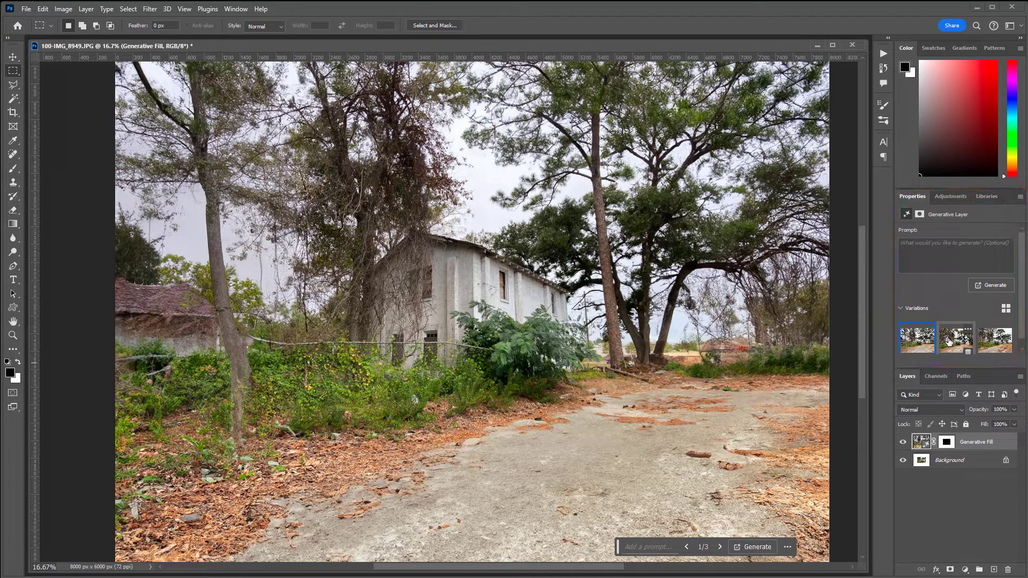
{"action": "left_click", "coordinate": [990, 343]}
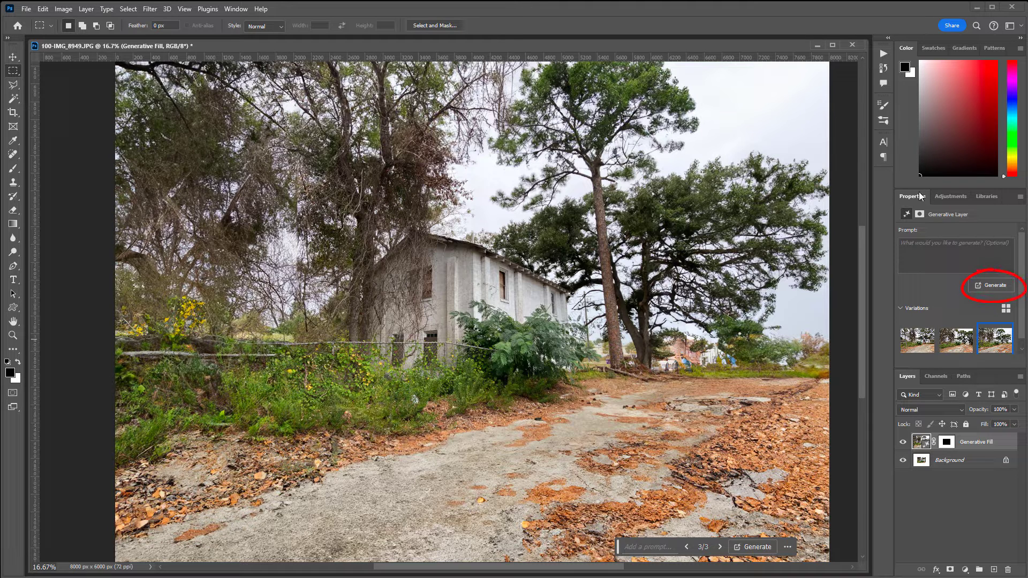
{"action": "left_click", "coordinate": [989, 285]}
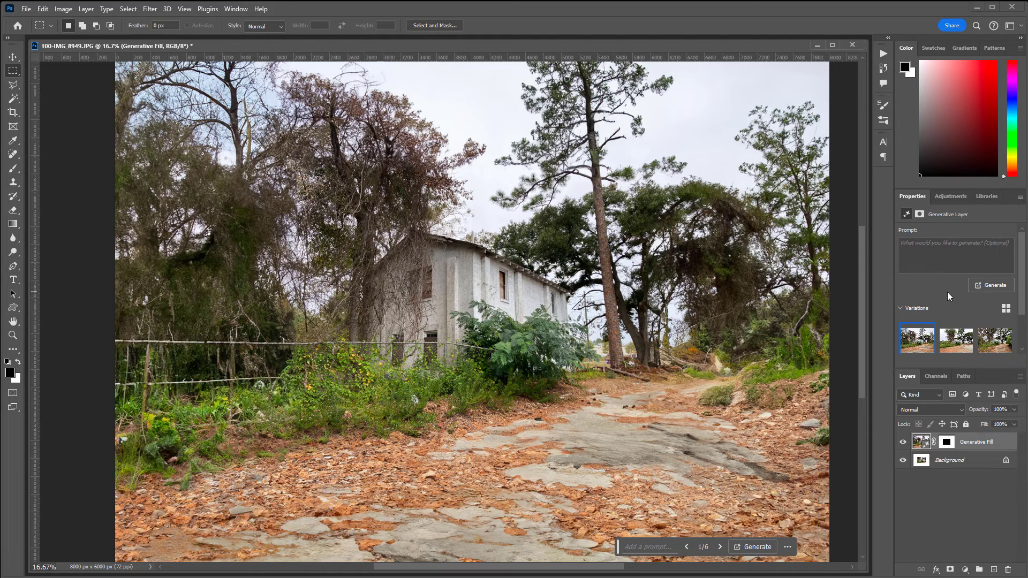
{"action": "left_click", "coordinate": [960, 344]}
{"action": "left_click", "coordinate": [995, 340]}
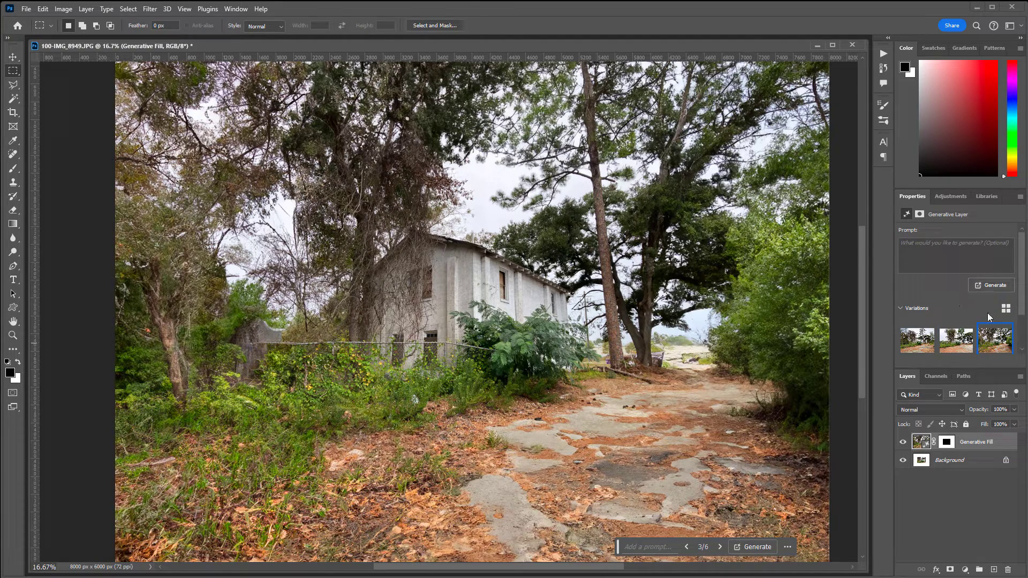
{"action": "scroll", "coordinate": [959, 301], "scroll_direction": "down", "scroll_amount": 2}
{"action": "scroll", "coordinate": [967, 304], "scroll_direction": "down", "scroll_amount": 1}
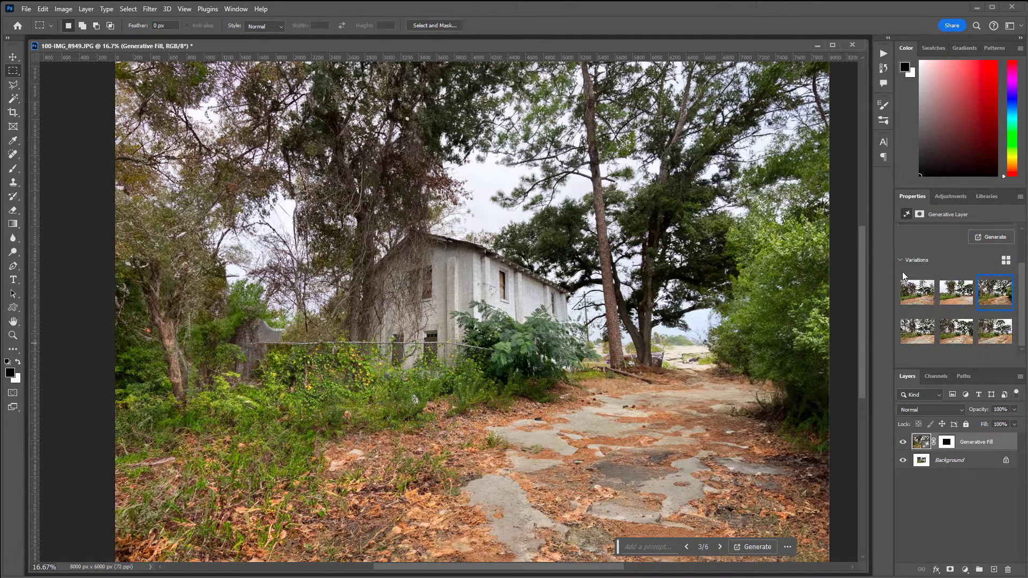